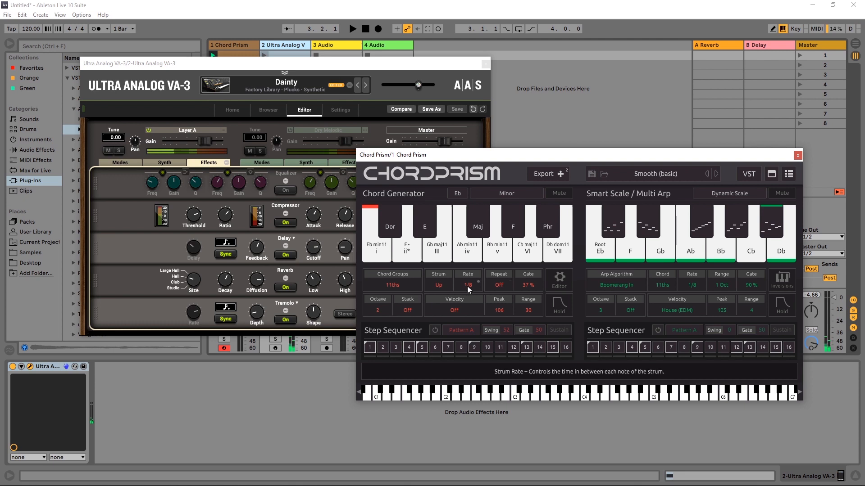
- Try strum rates of 1/32, 1/256 and 1/2 in the Chord Generator
left_click(467, 285)
left_click(476, 372)
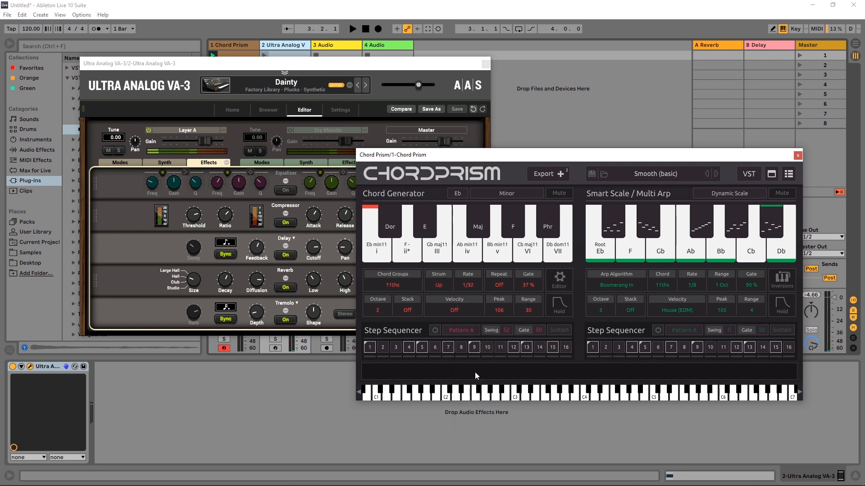
left_click(465, 286)
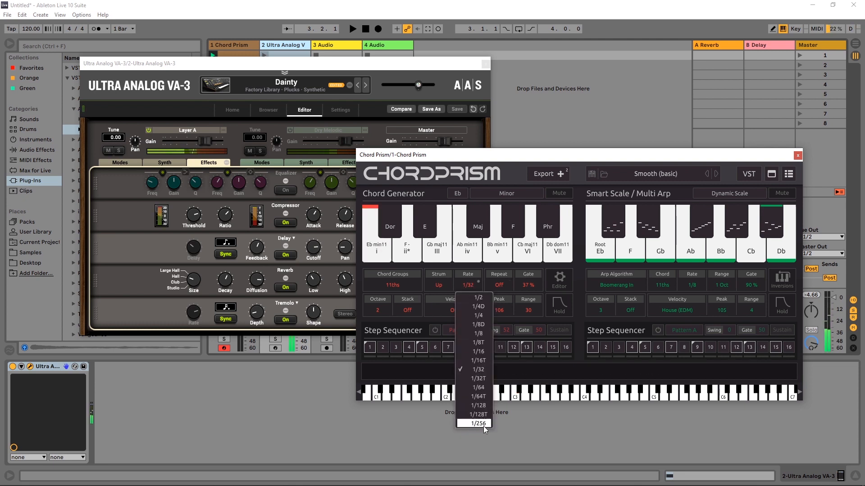
left_click(483, 424)
left_click(466, 286)
left_click(478, 298)
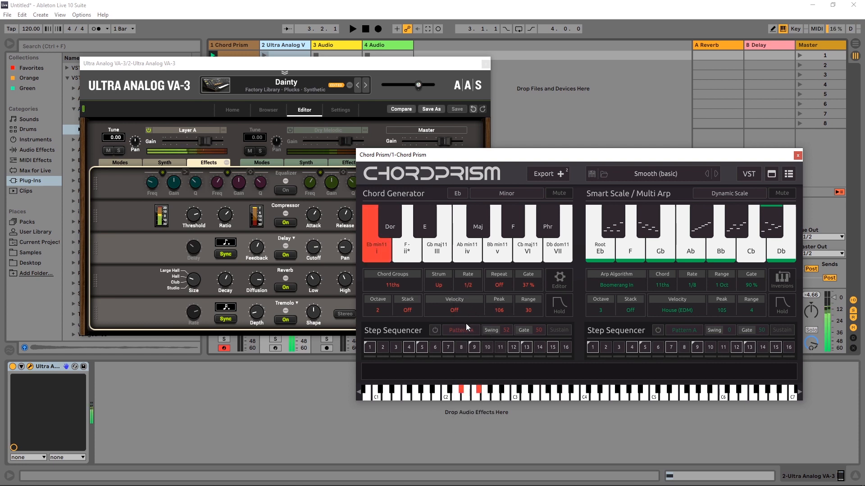
- Set the Chord Generator's strum direction to Random and its strum rate to 1/16
left_click(435, 285)
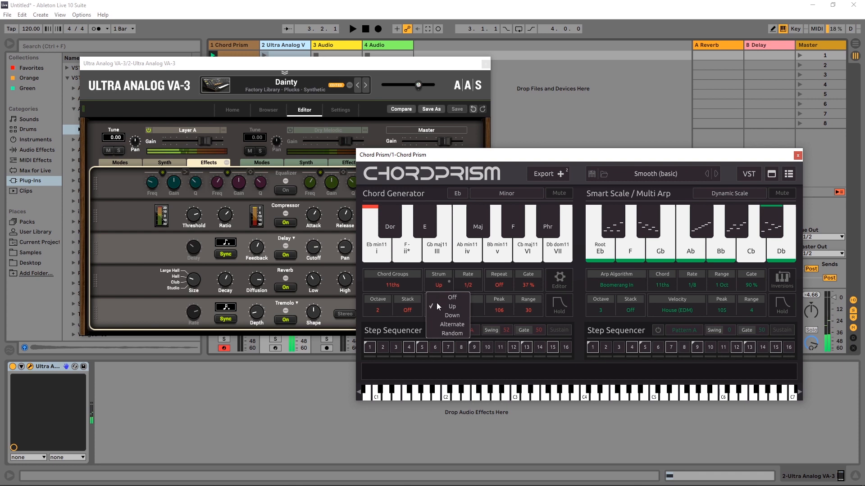
left_click(451, 333)
left_click(467, 285)
left_click(478, 352)
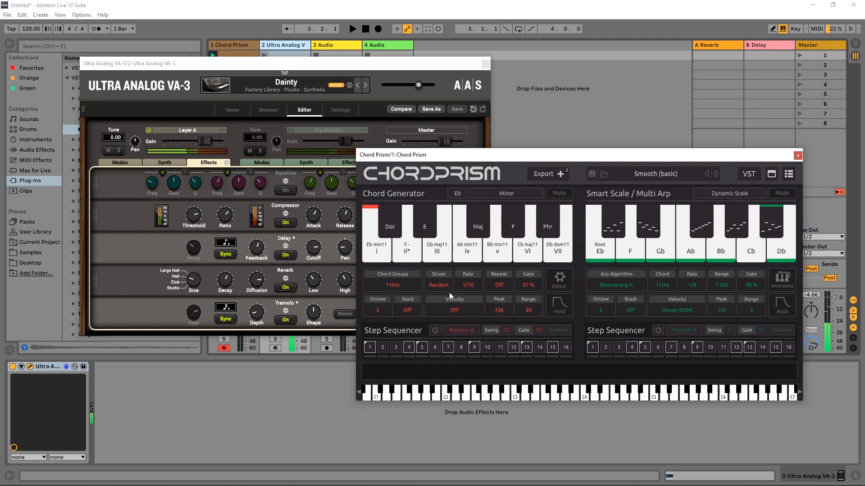
- Turn off the Chord Generator's strum, set chord repeat to 1/8, and audition the repeating chords
left_click(435, 286)
left_click(438, 297)
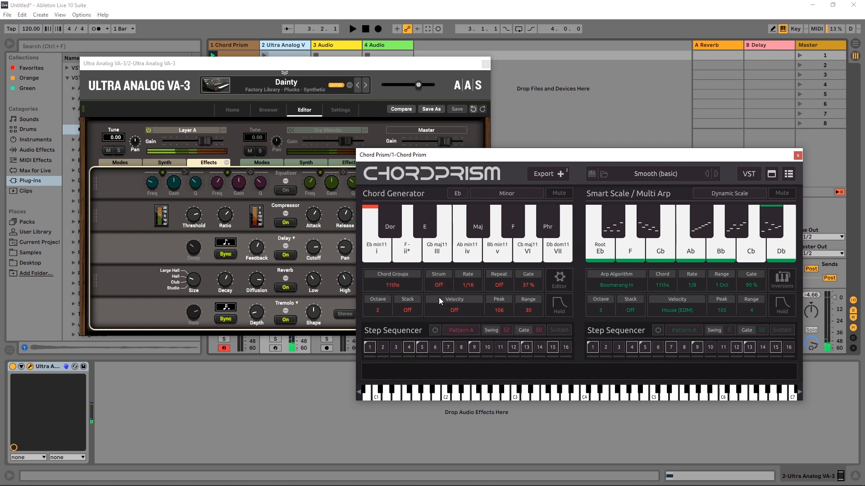
left_click(498, 285)
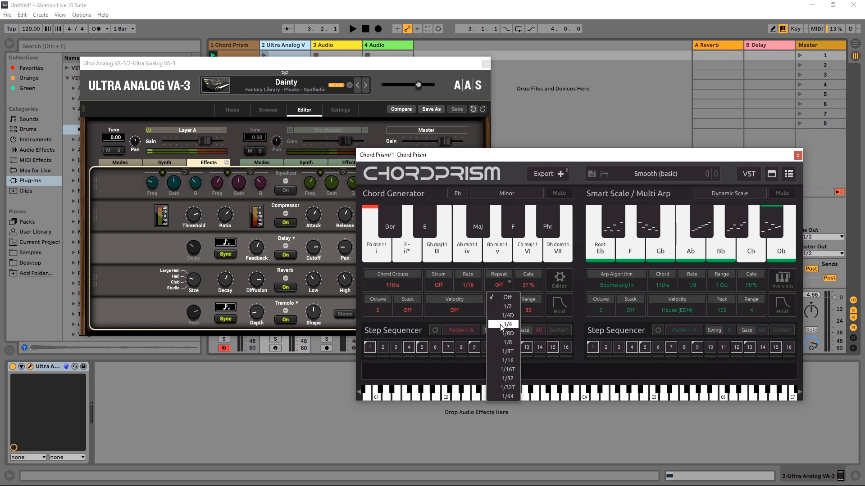
left_click(500, 342)
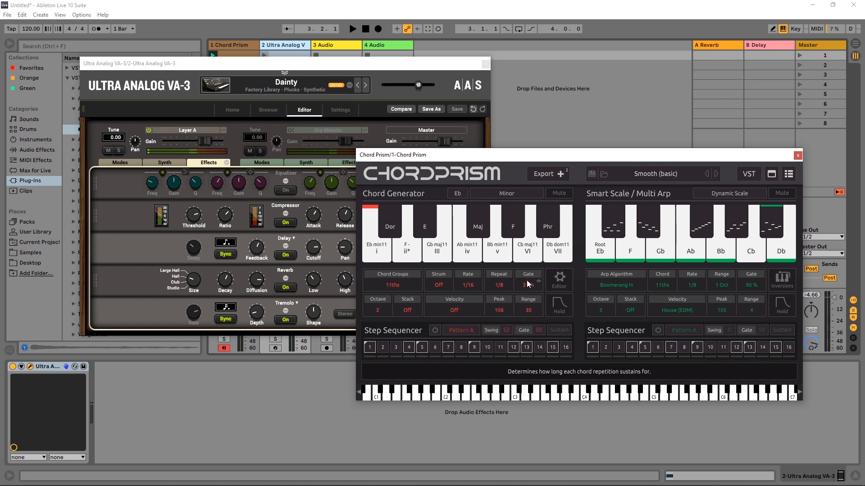
key("space")
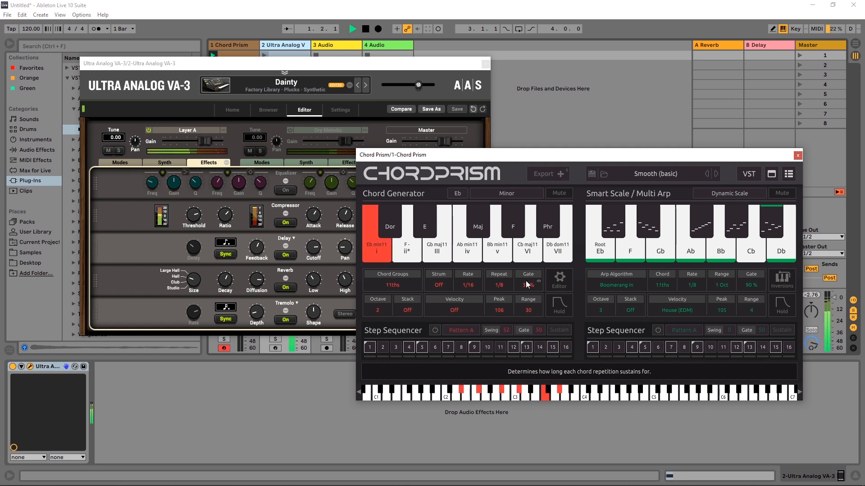
key("space")
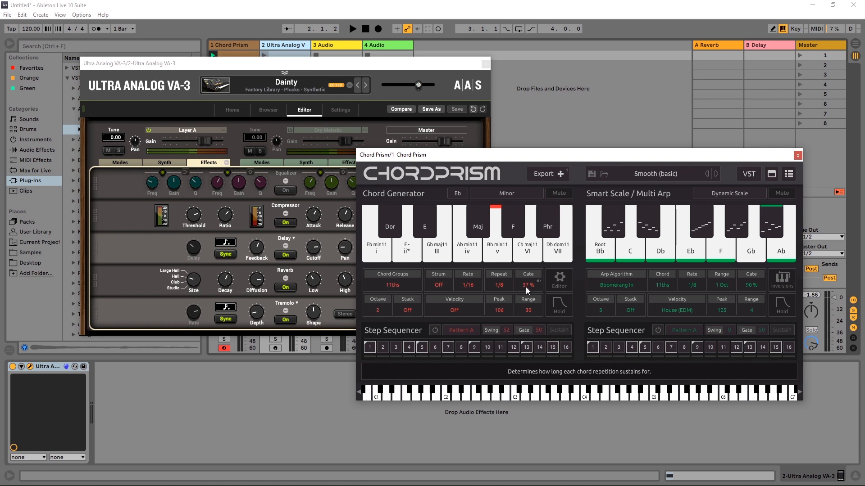
- Raise the Chord Generator's repeat gate to 68% during playback, ending with playback stopped
key("space")
left_click_drag(525, 287, 534, 254)
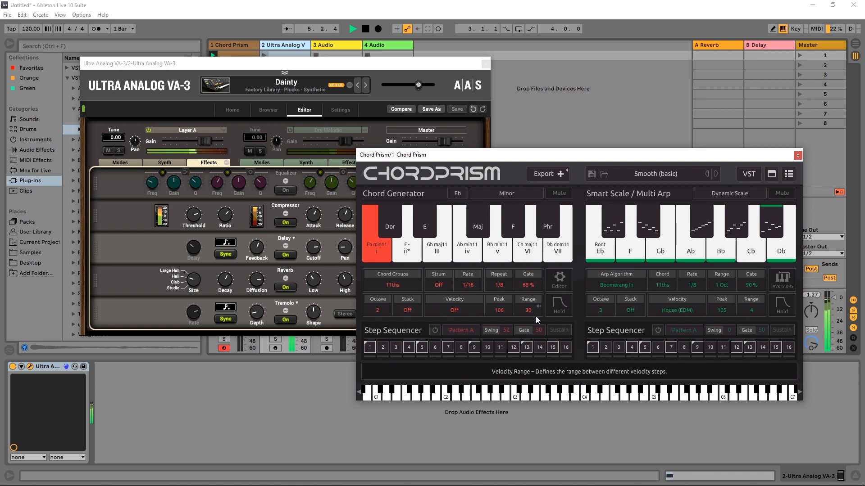
key("space")
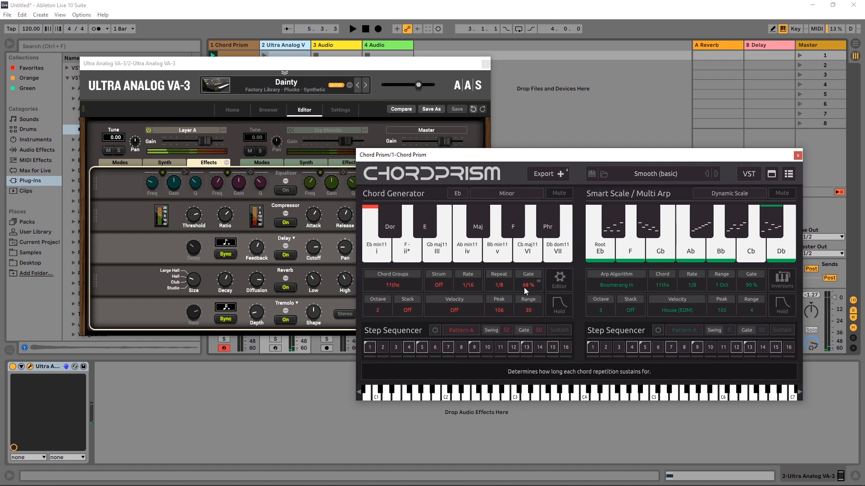
- Set the Chord Generator's velocity pattern to Dancehall and audition it
left_click(458, 310)
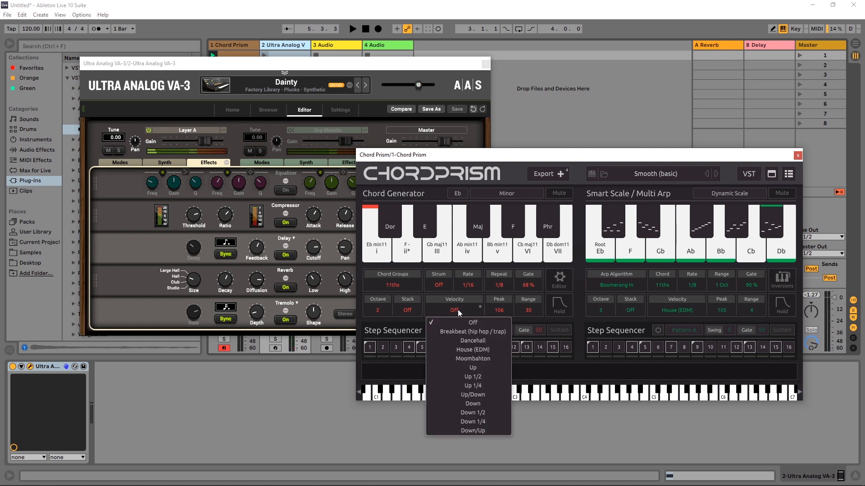
left_click(465, 340)
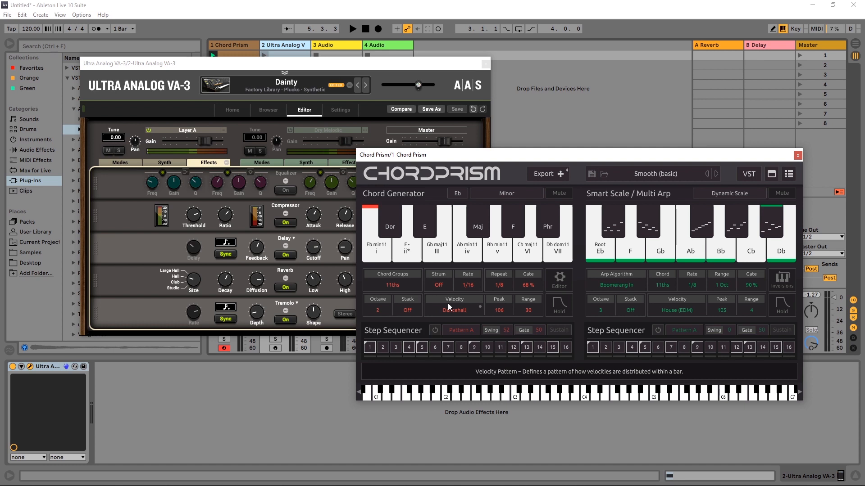
key("space")
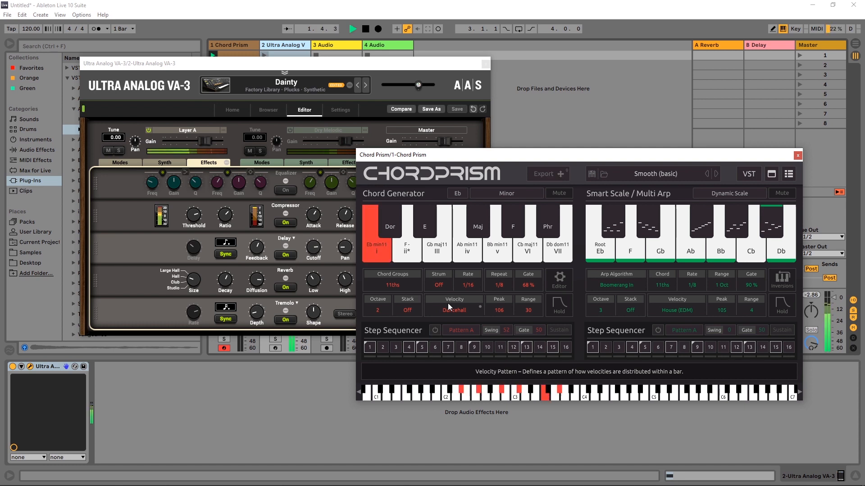
key("space")
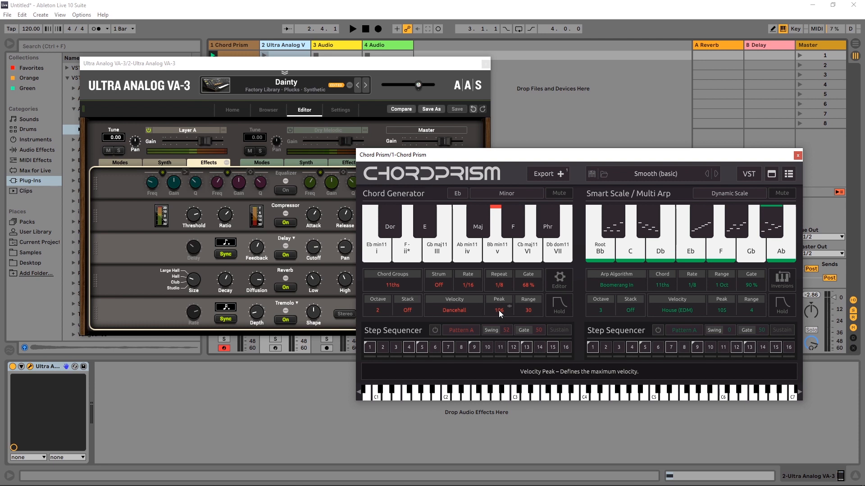
- Audition the Chord Generator with velocity peaks of 127 and 79, and return the peak to 106
mouse_move(499, 310)
left_mouse_down()
mouse_move(490, 301)
mouse_move(498, 314)
left_mouse_up()
key("space")
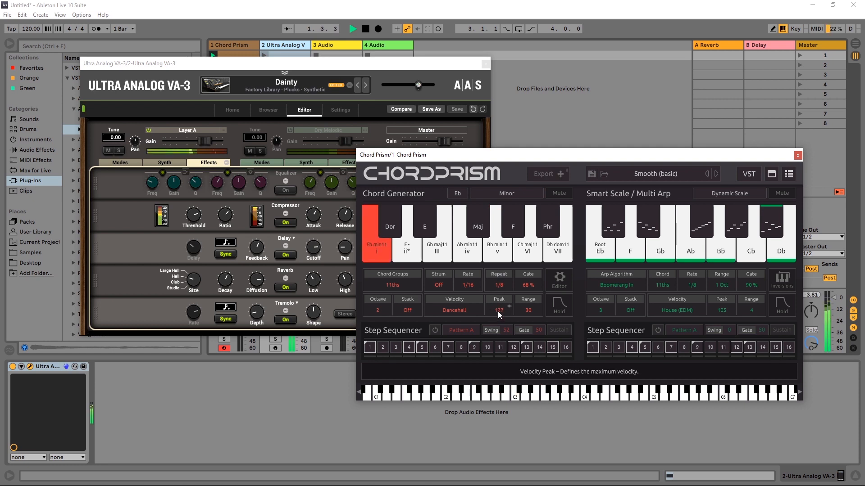
key("space")
left_click_drag(498, 307, 507, 318)
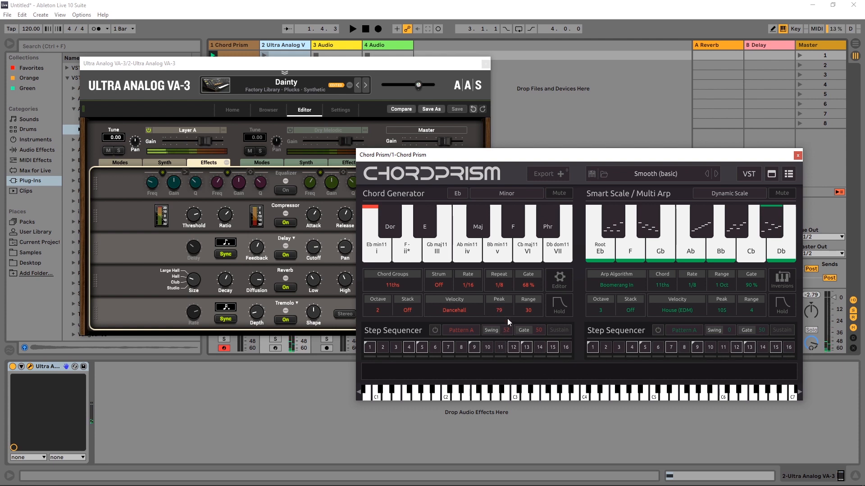
key("space")
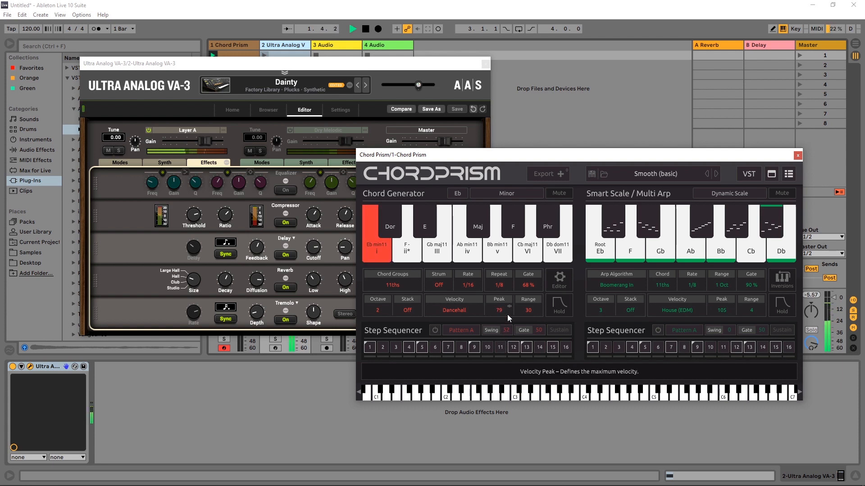
key("space")
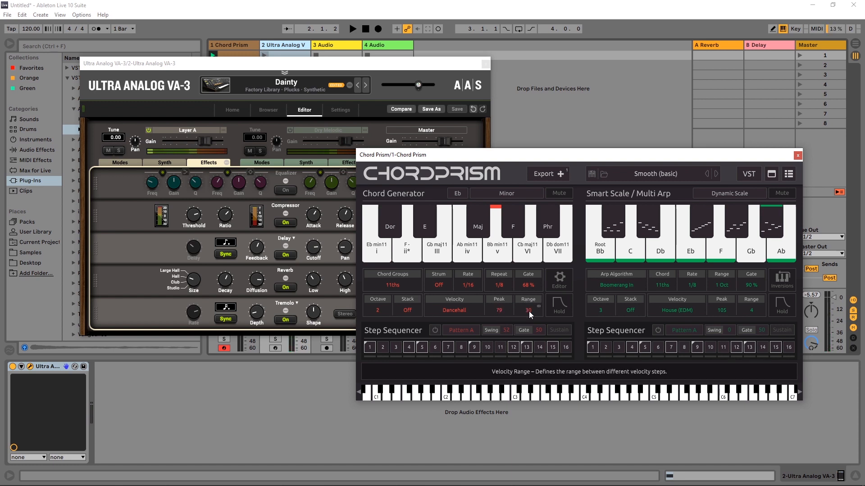
left_click_drag(499, 310, 501, 284)
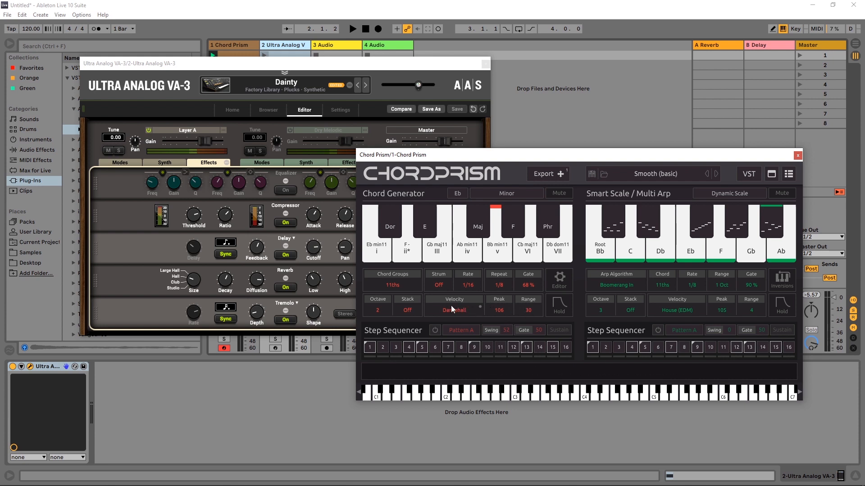
- Compare the Dancehall pattern in playback before and after lowering the Chord Generator's velocity range to 18
key("space")
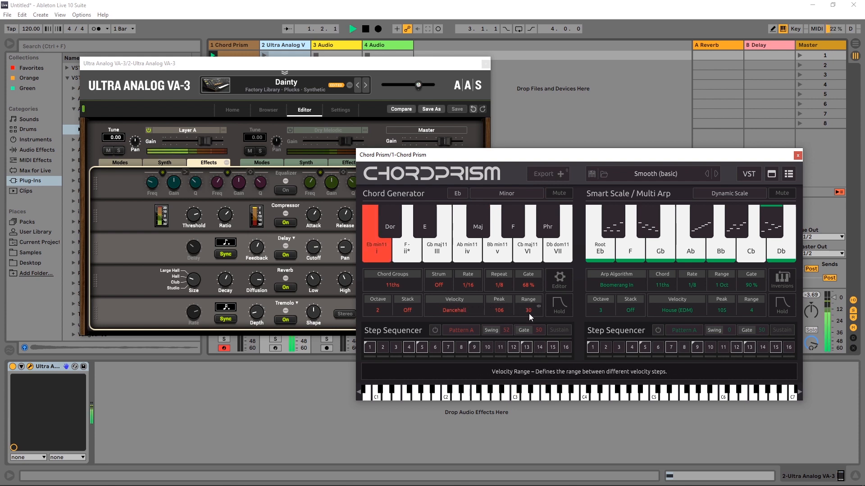
key("space")
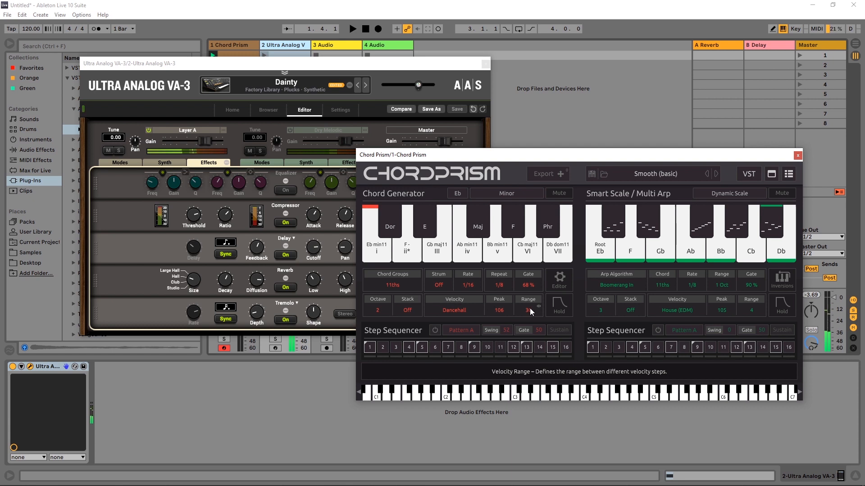
key("space")
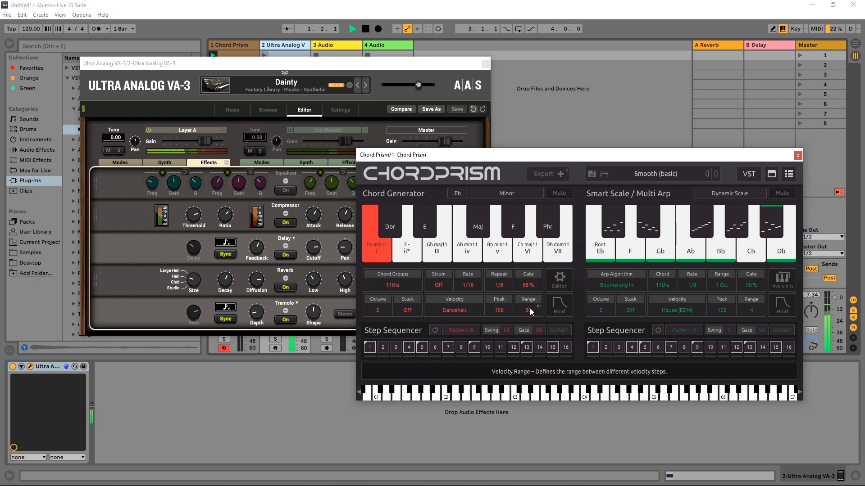
key("space")
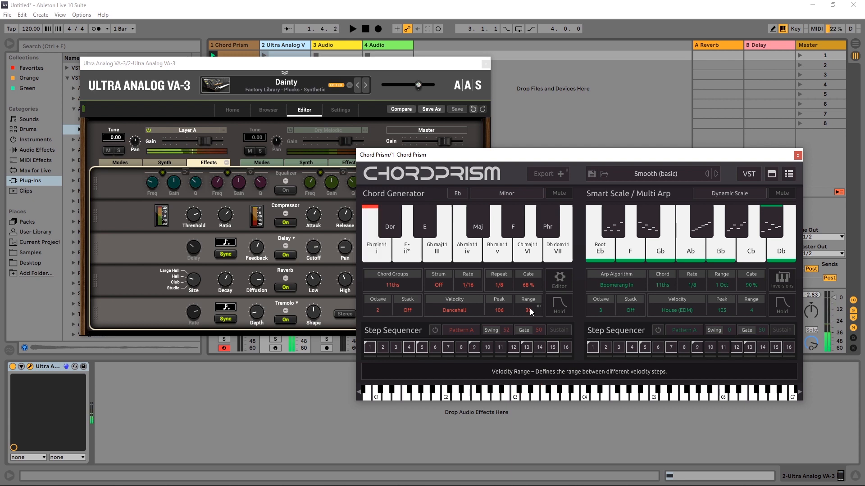
left_click_drag(529, 308, 530, 356)
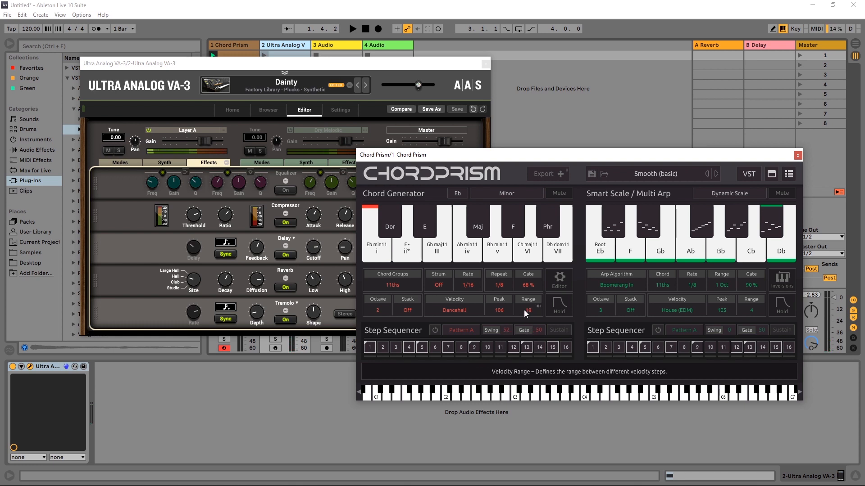
key("space")
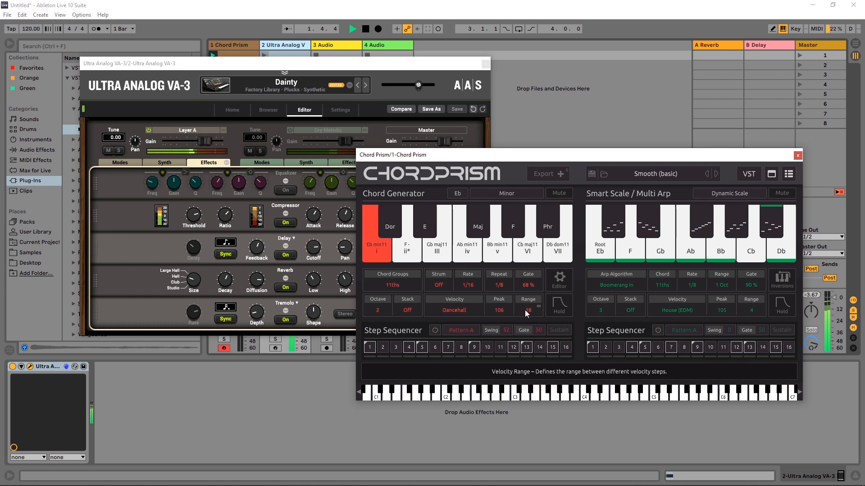
key("space")
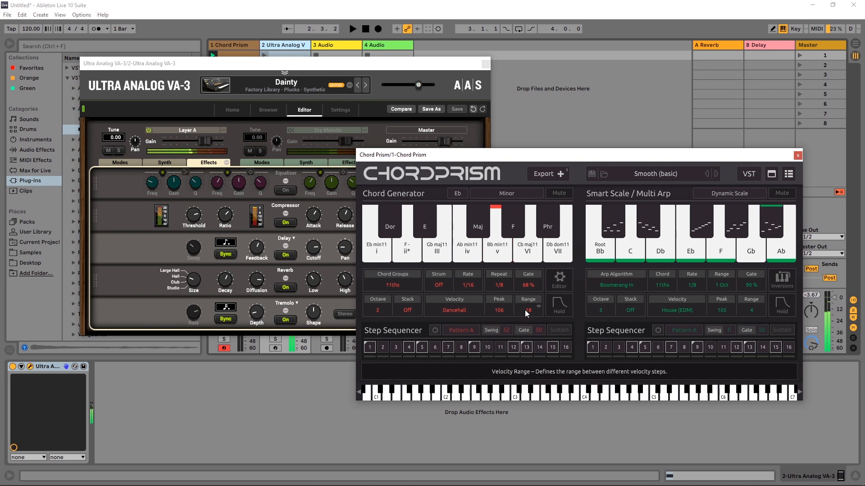
- Set the Chord Generator's velocity pattern to House (EDM) and adjust its velocity range to 26 during playback
left_click(448, 308)
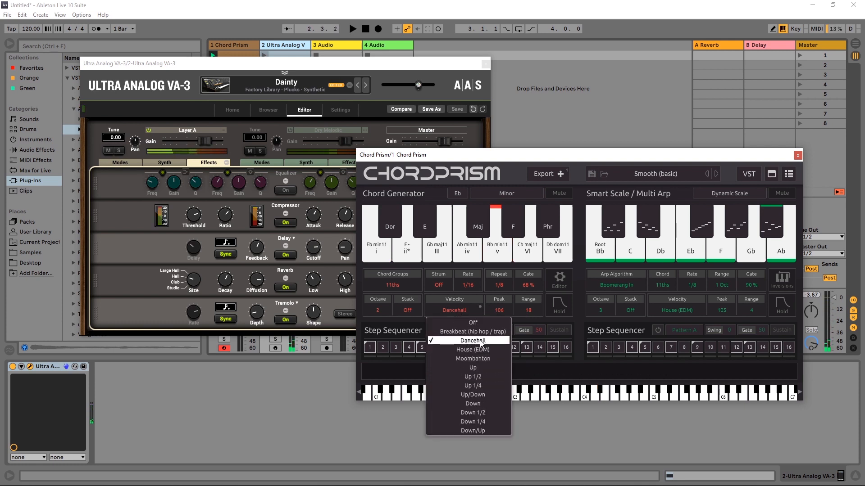
left_click(463, 349)
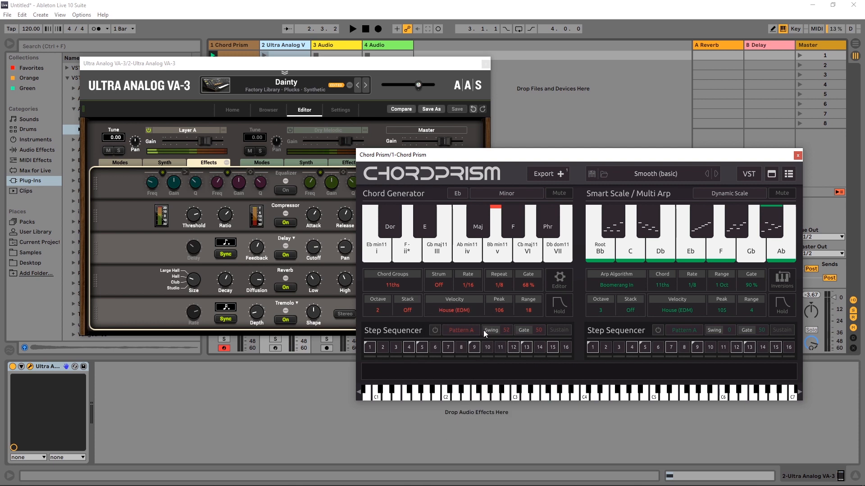
key("space")
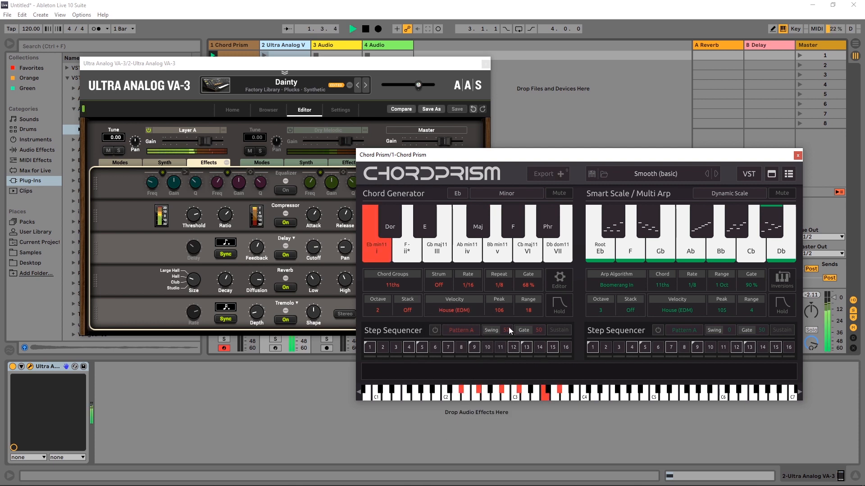
left_click_drag(534, 314, 529, 260)
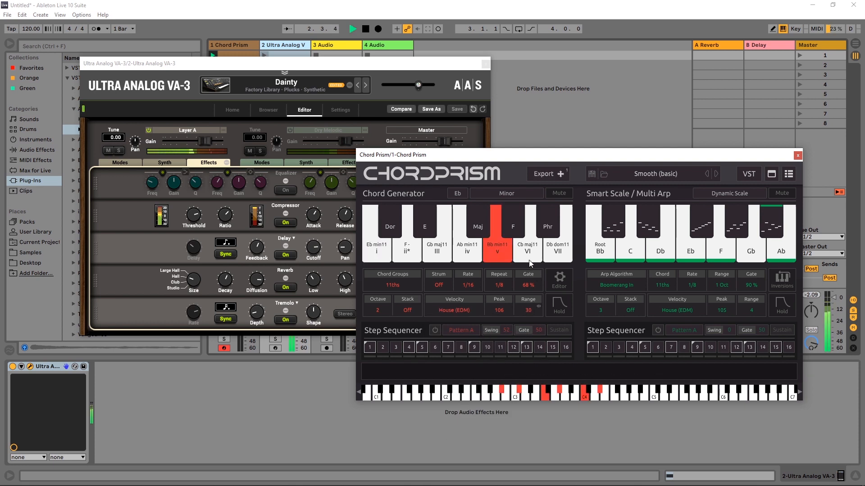
left_click_drag(526, 310, 527, 329)
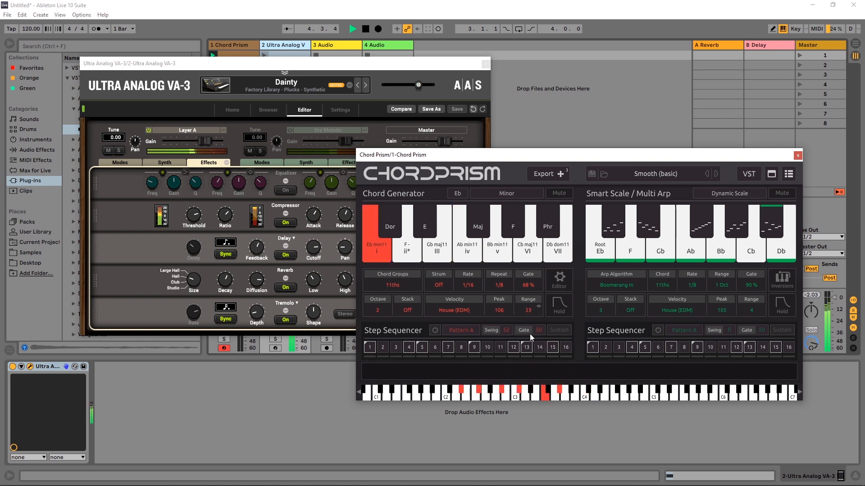
key("space")
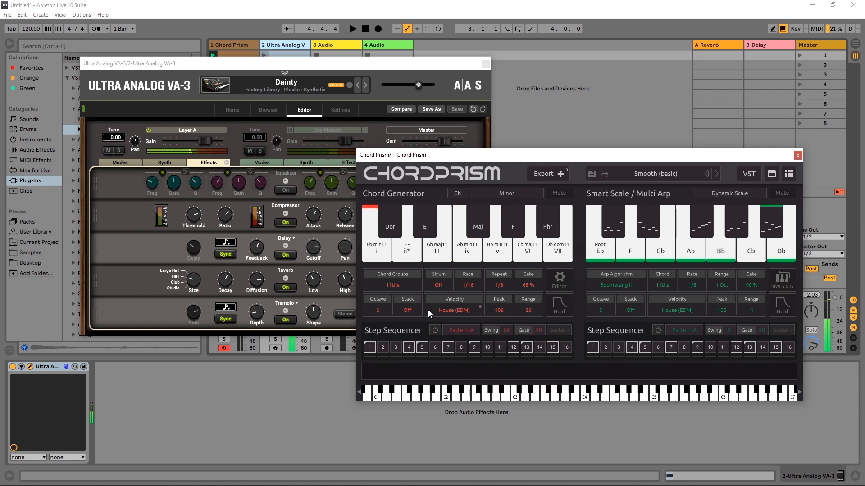
- Turn off the Chord Generator's velocity pattern and its repeat setting
left_click(455, 311)
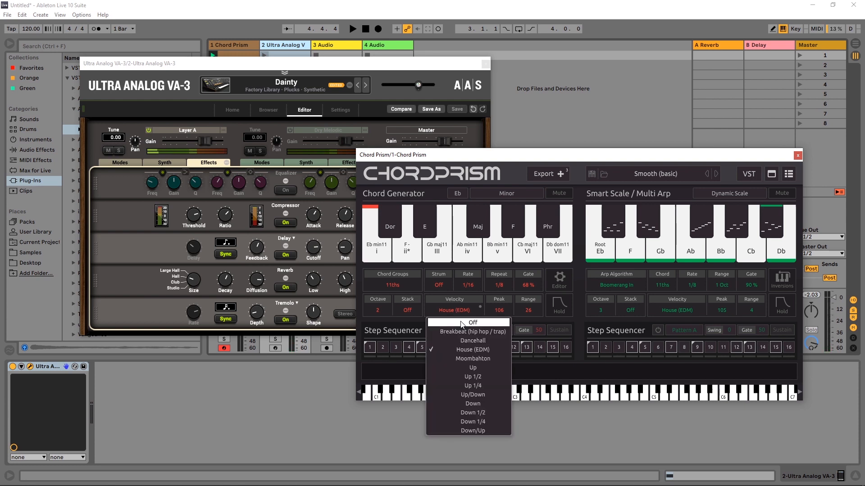
left_click(478, 321)
left_click(499, 288)
left_click(503, 297)
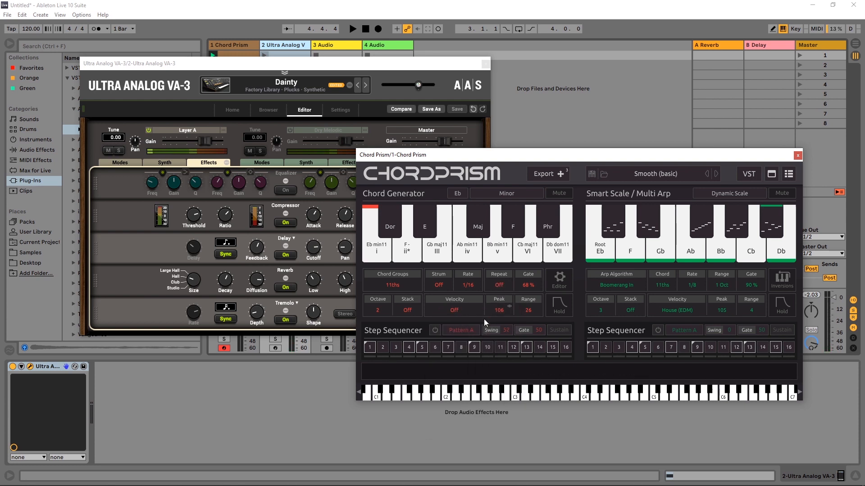
- Enable the Chord Generator's step sequencer and audition Pattern A with steps 5 and 12 switched off and steps 6 and 11 switched on
left_click(434, 330)
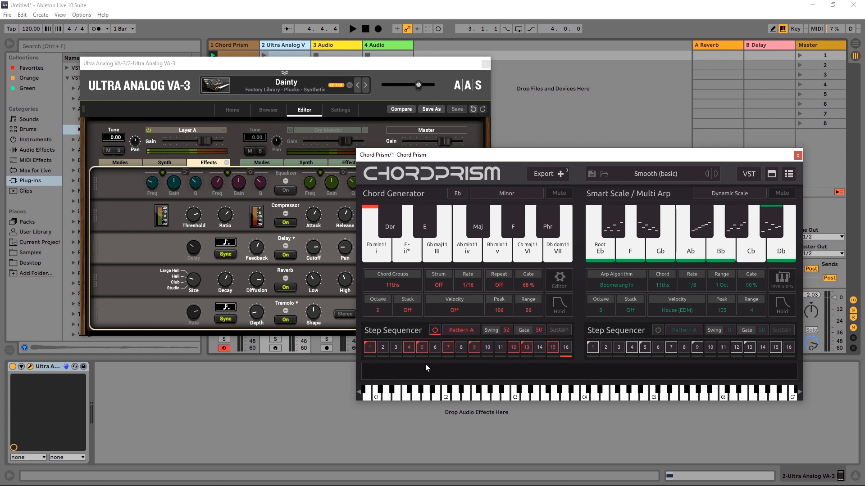
key("space")
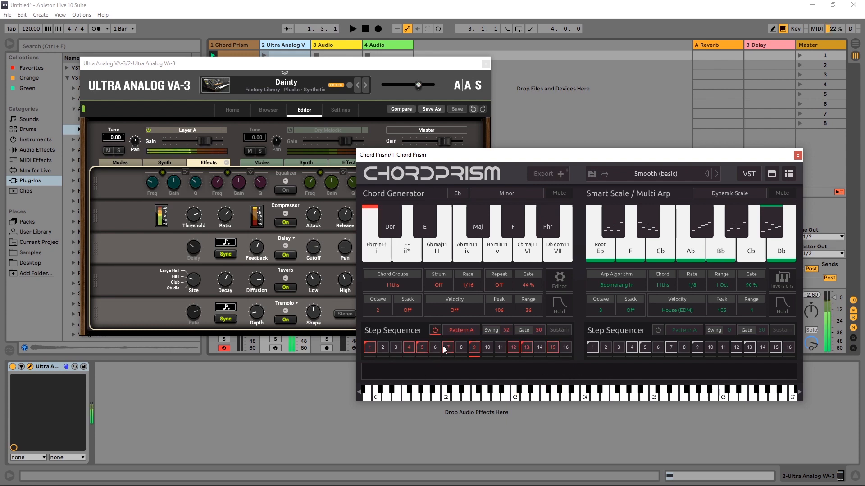
left_click(423, 348)
left_click(432, 347)
left_click(501, 347)
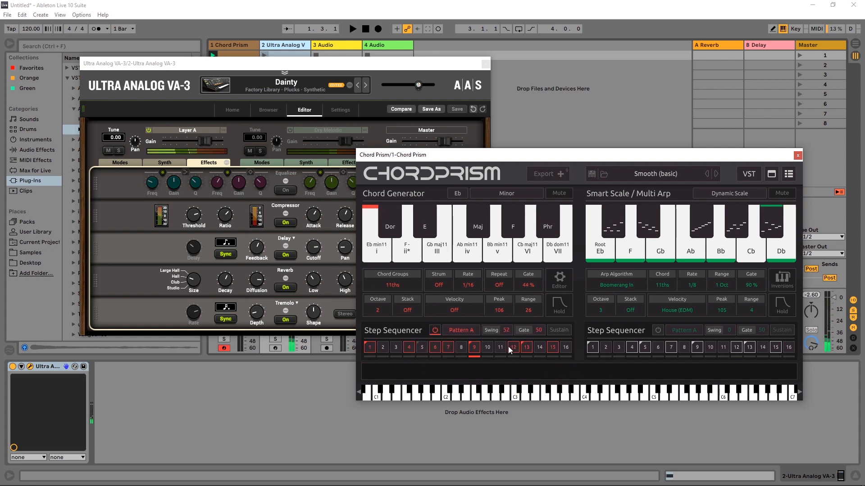
left_click(511, 349)
key("space")
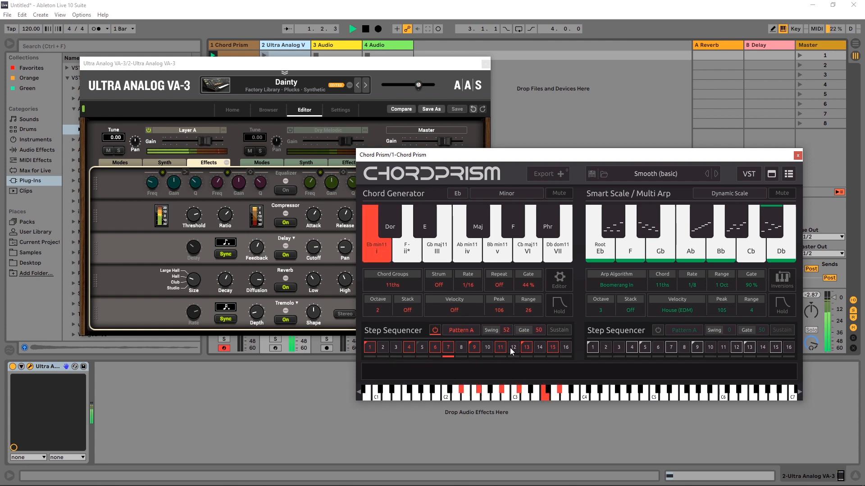
key("space")
- Turn on Sustain for the Chord Generator's step sequencer and audition the pattern
left_click(558, 330)
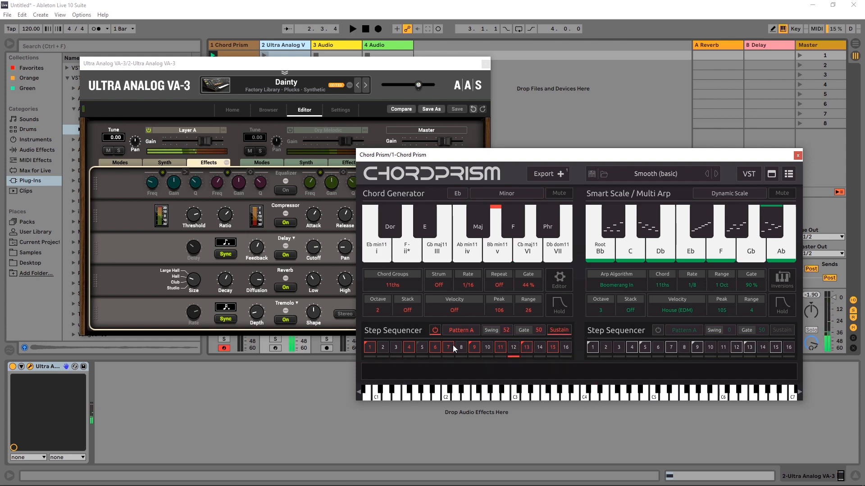
key("space")
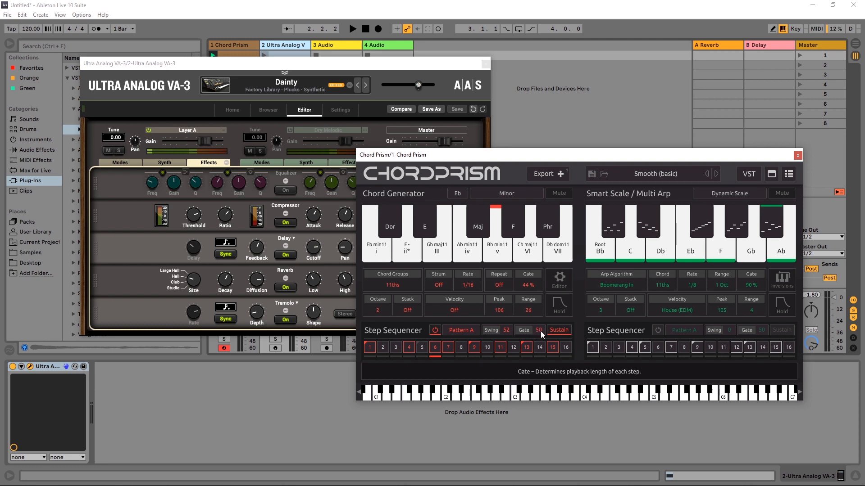
- Raise the Chord Generator's step sequencer gate to 100, reduce it to 91 and play the pattern
left_click_drag(540, 331, 541, 334)
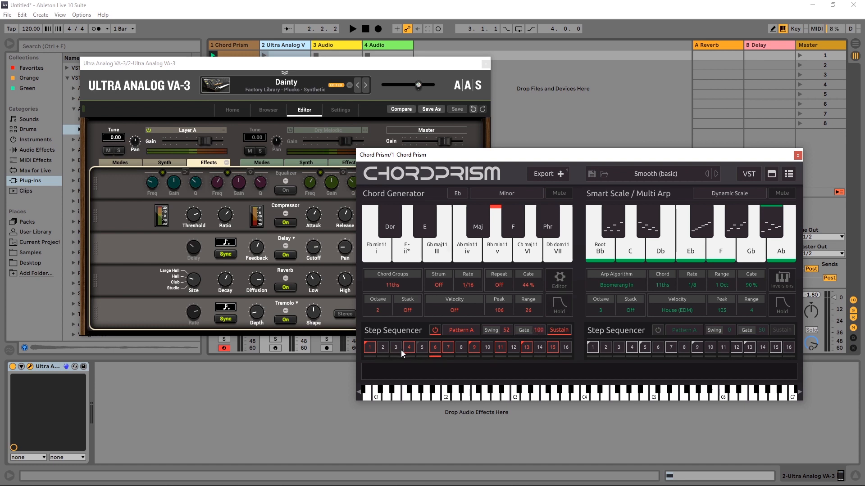
left_click_drag(539, 334, 537, 340)
key("space")
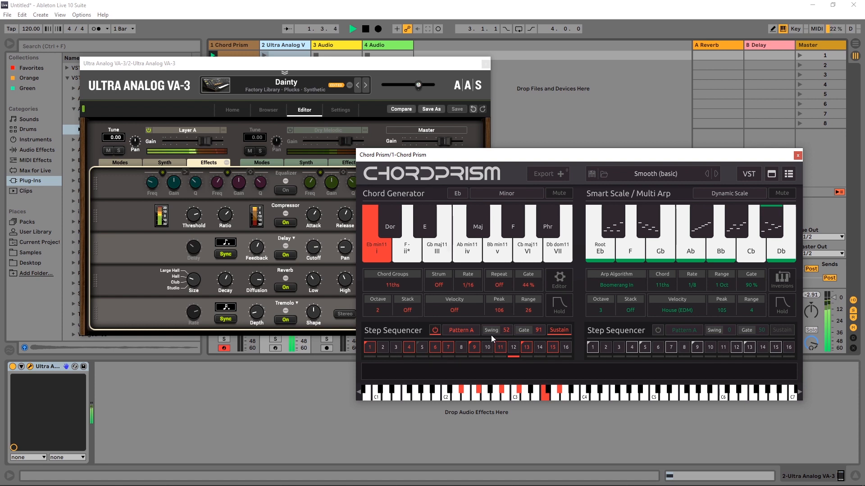
- Lower the Chord Generator's step sequencer gate to 49 and audition the sustained pattern repeatedly
left_click_drag(538, 335, 536, 375)
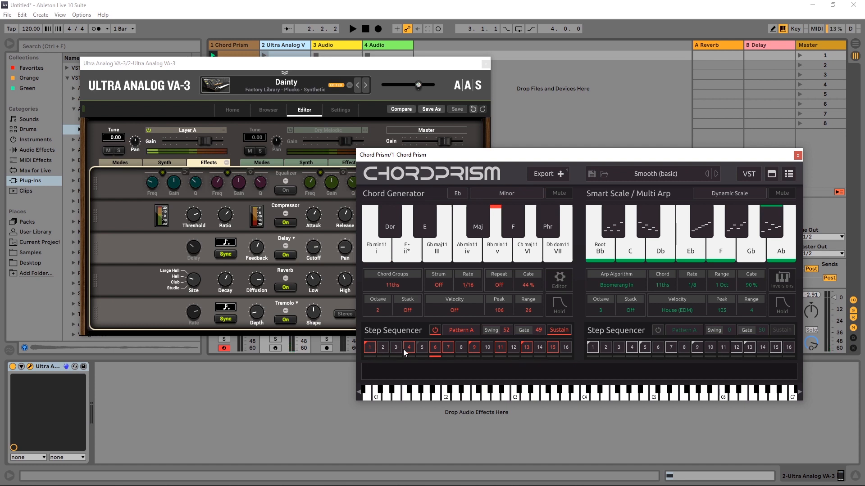
key("space")
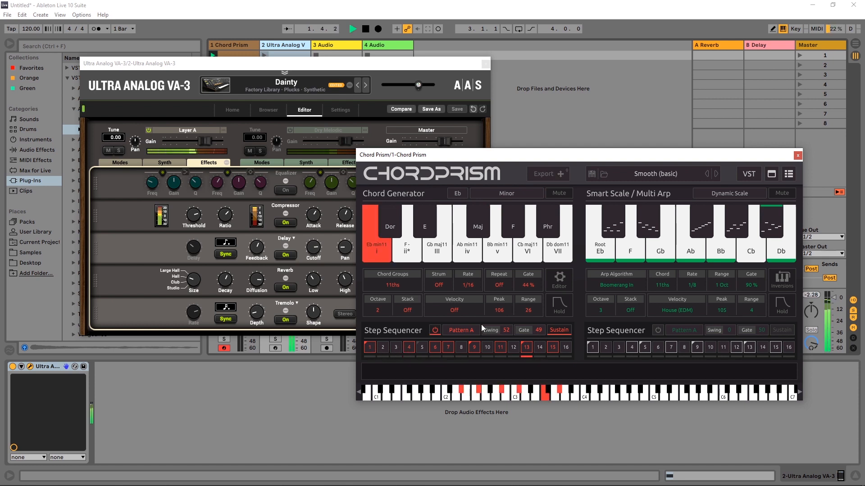
key("space")
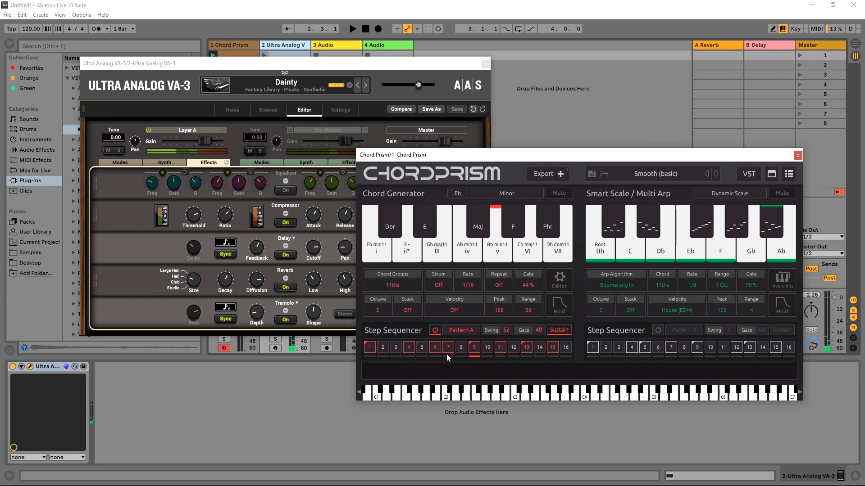
key("space")
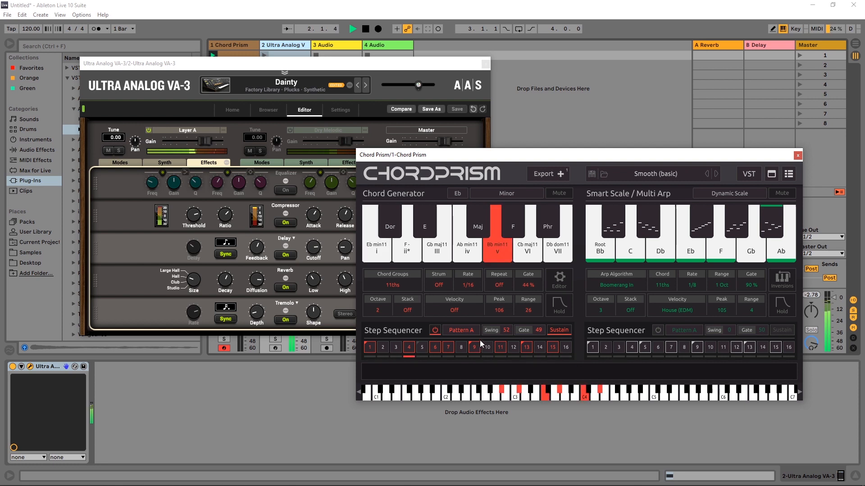
key("space")
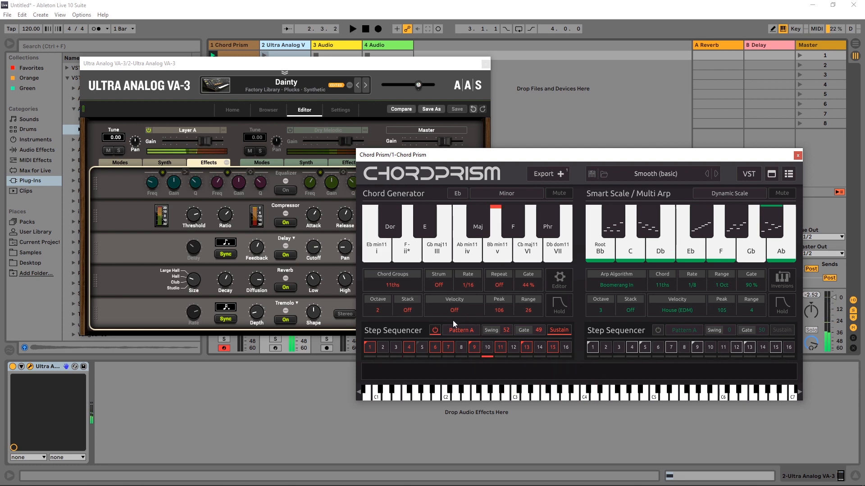